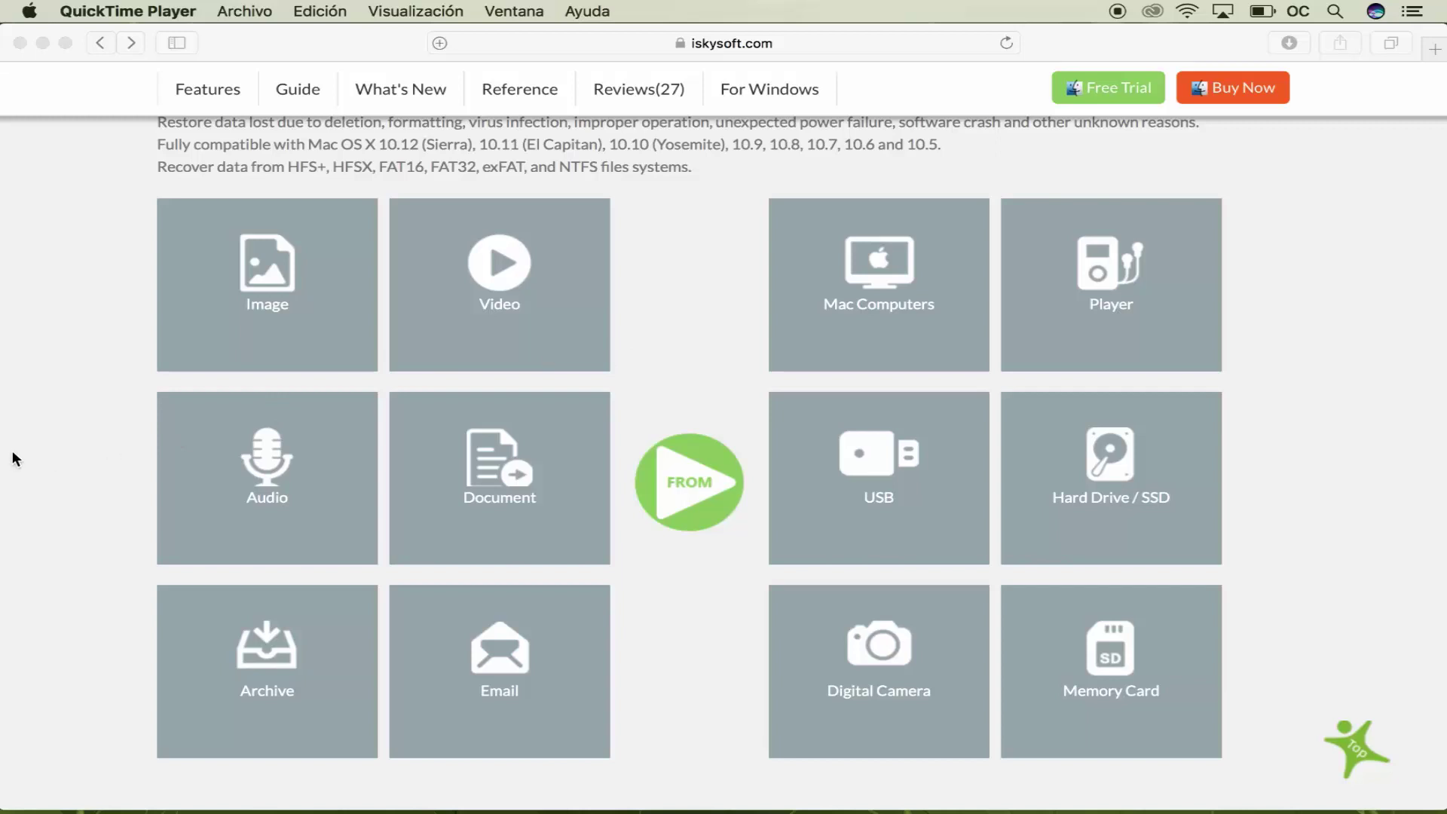
Step: Review the iSkysoft Data Recovery for Mac page, covering supported file types and devices, recovery features, flexible settings and screenshots
scroll(44, 453, "down", 1)
left_click(267, 319)
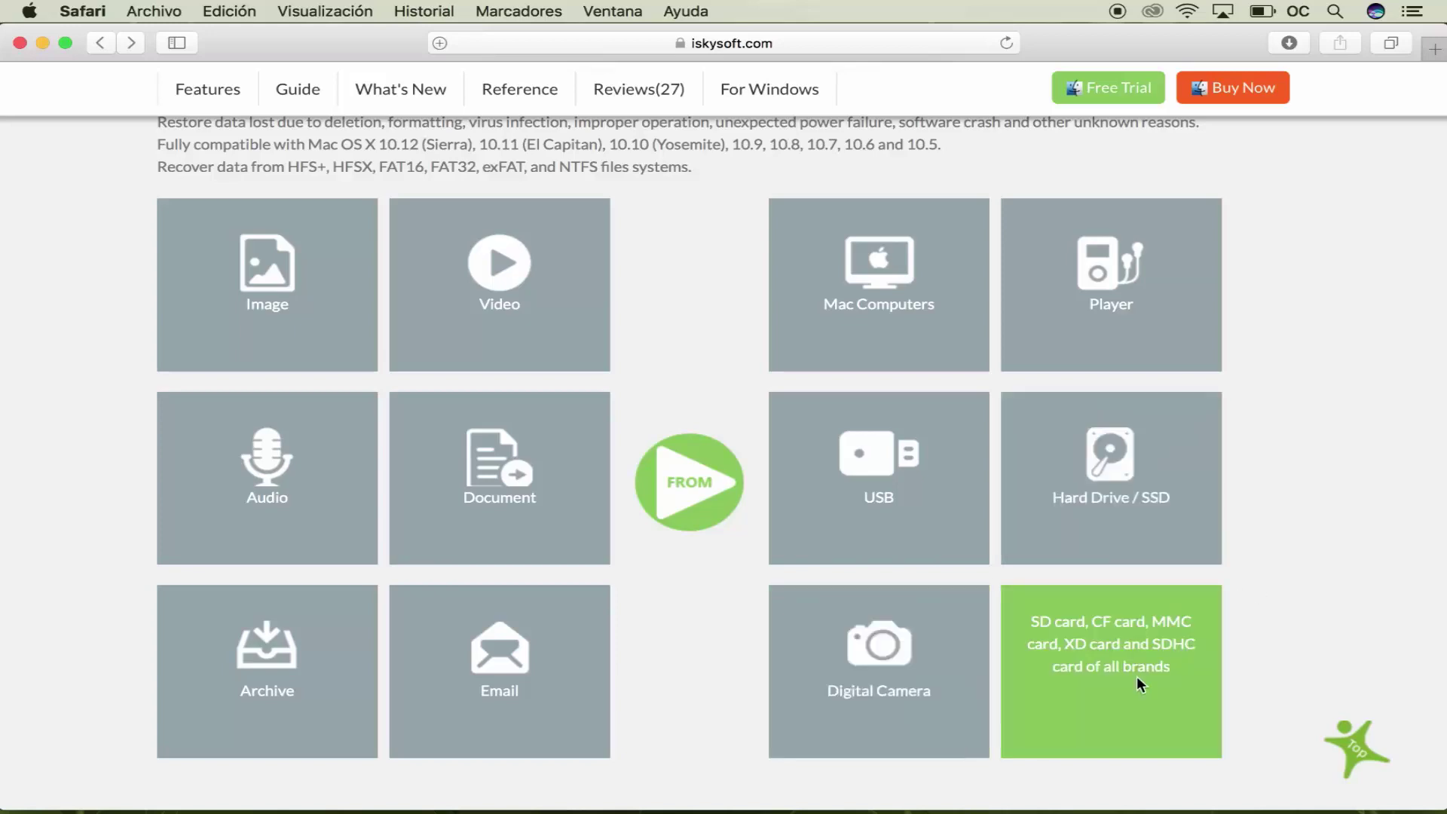
scroll(1308, 597, "down", 3)
scroll(1306, 598, "down", 7)
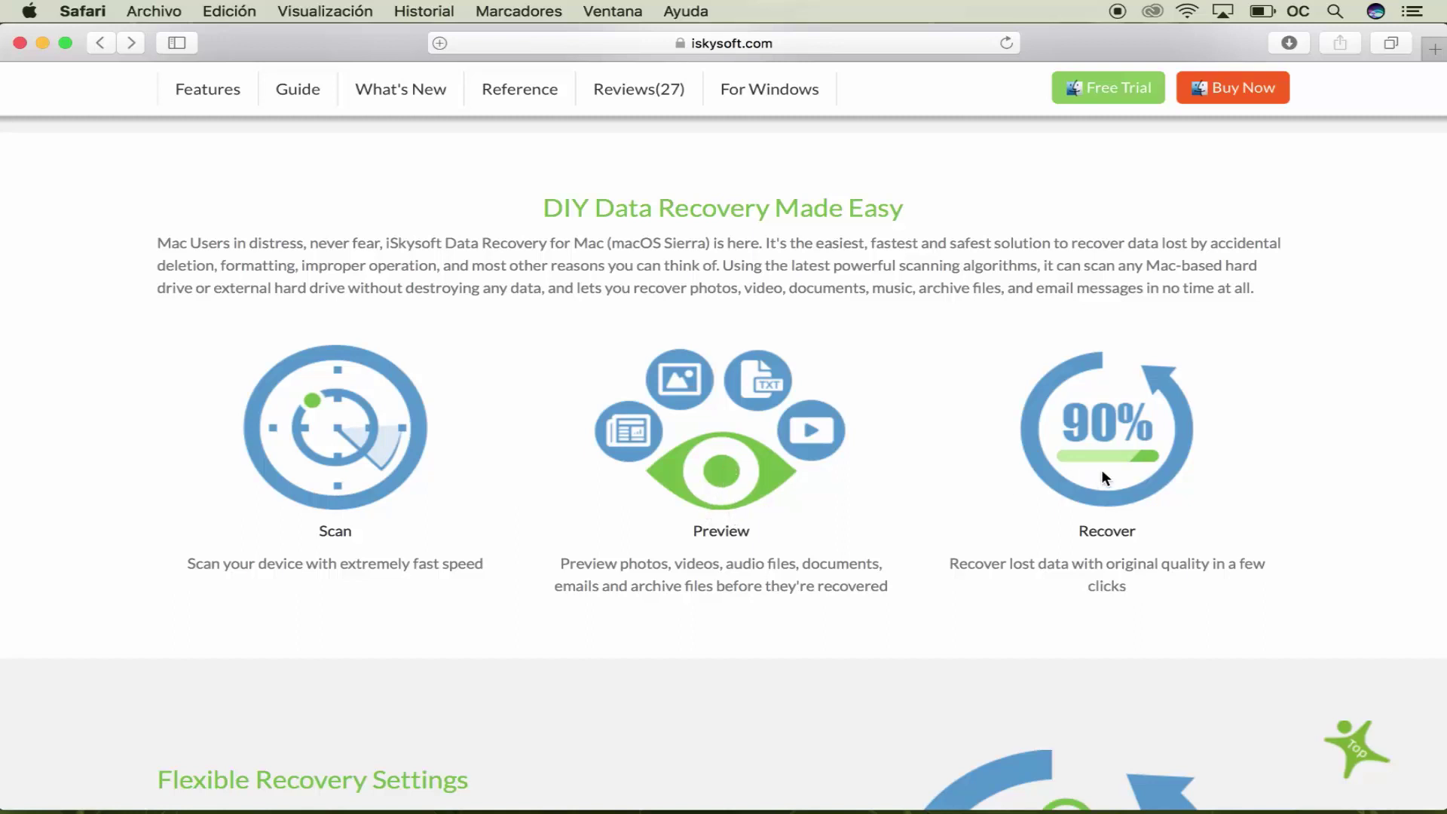
scroll(817, 558, "down", 6)
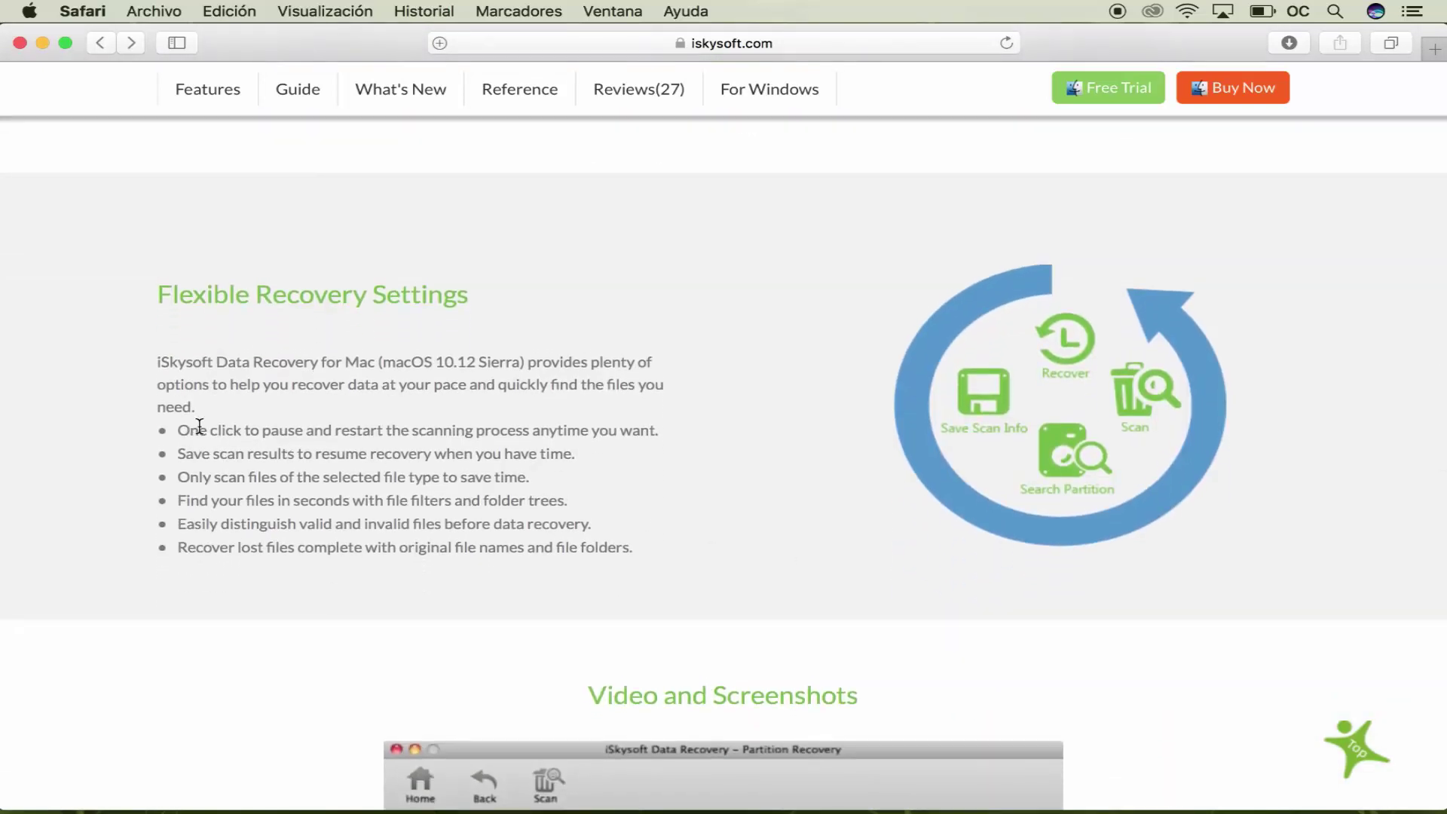
left_click_drag(208, 430, 408, 429)
left_click(312, 432)
left_click_drag(203, 478, 390, 480)
left_click(297, 480)
left_click_drag(178, 501, 404, 505)
left_click(404, 505)
scroll(345, 553, "down", 6)
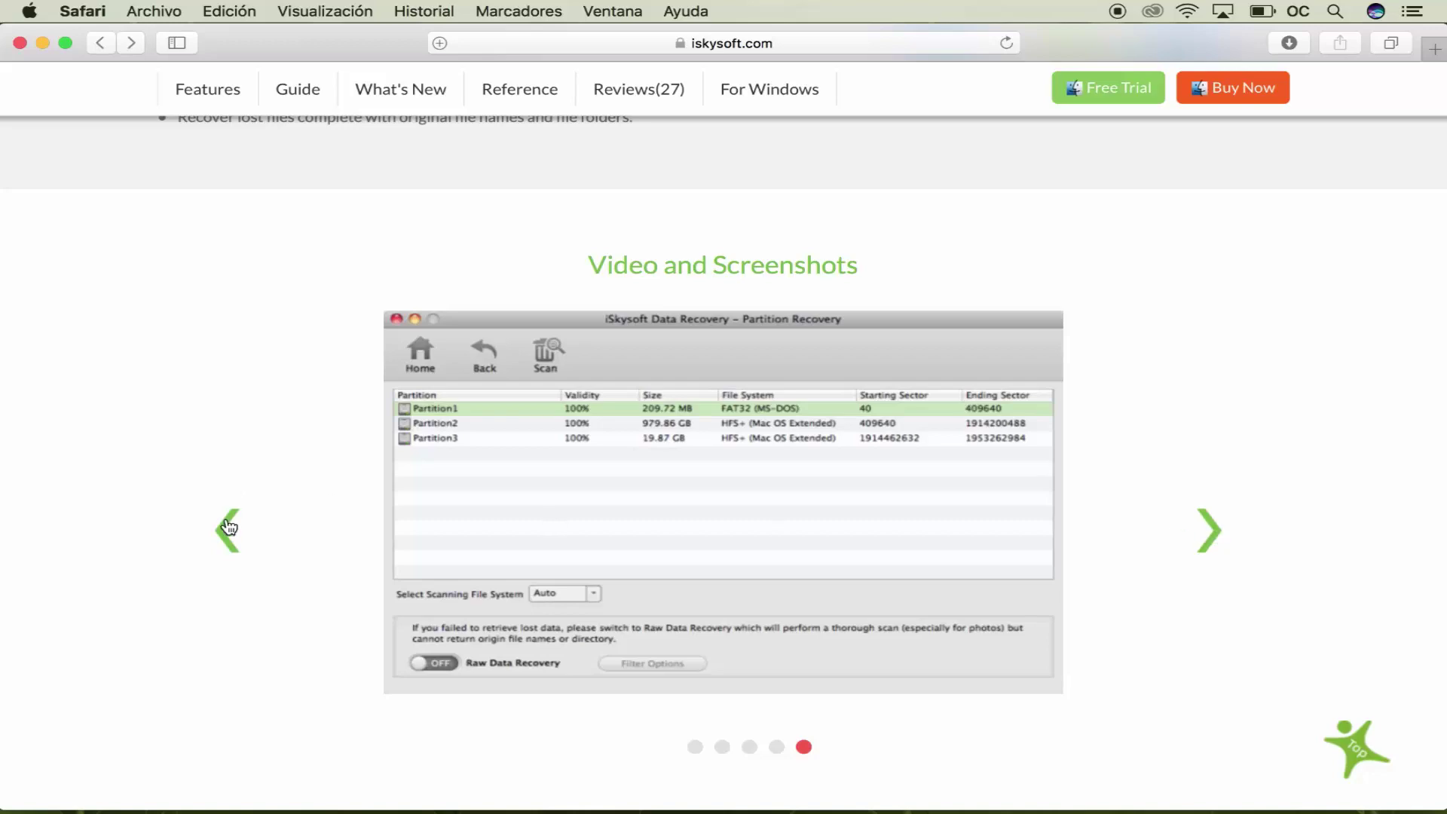
scroll(227, 527, "down", 7)
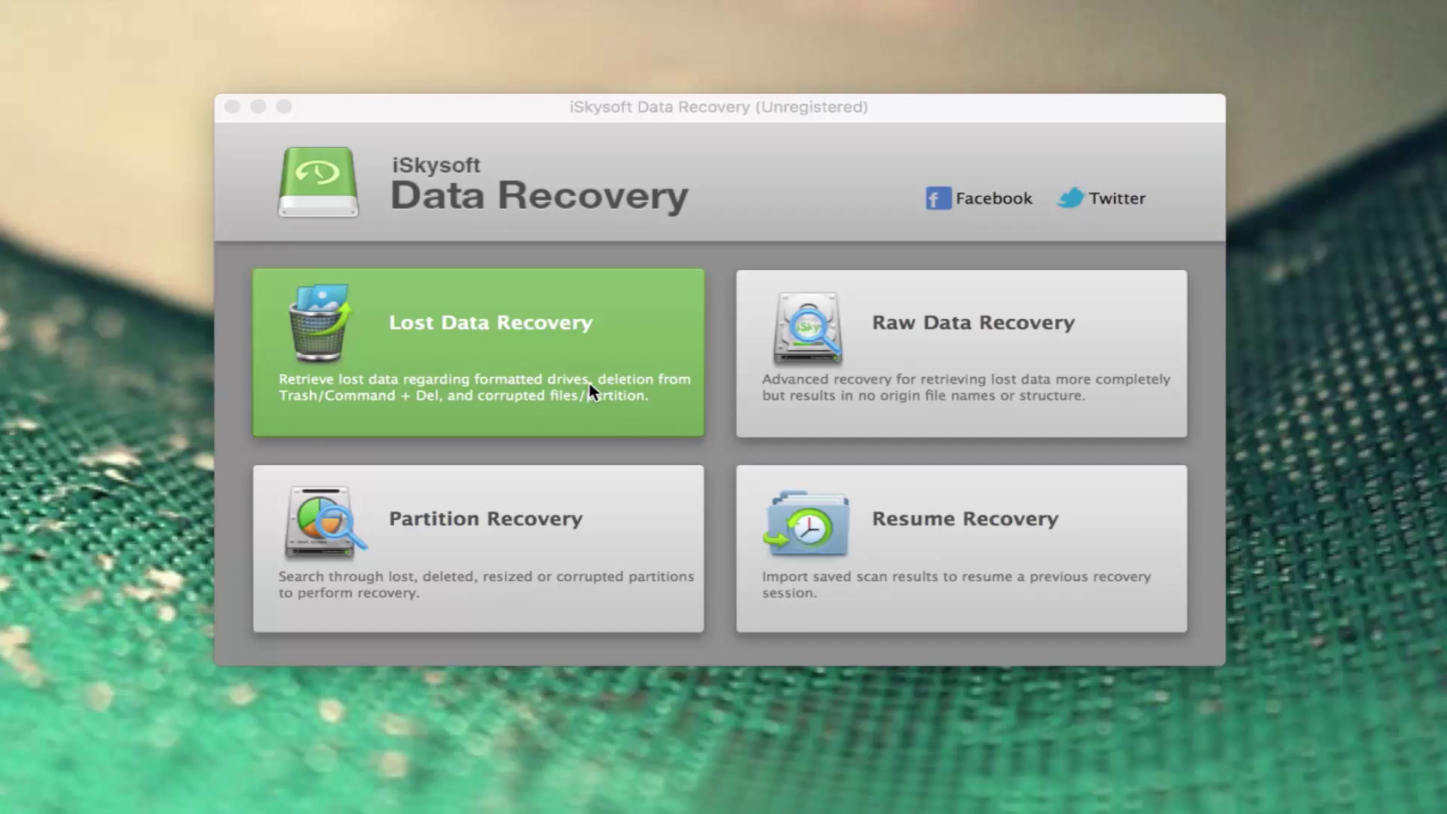
Step: Switch to iSkysoft Data Recovery, start Lost Data Recovery and choose Macintosh HD as the drive to scan
left_click(560, 372)
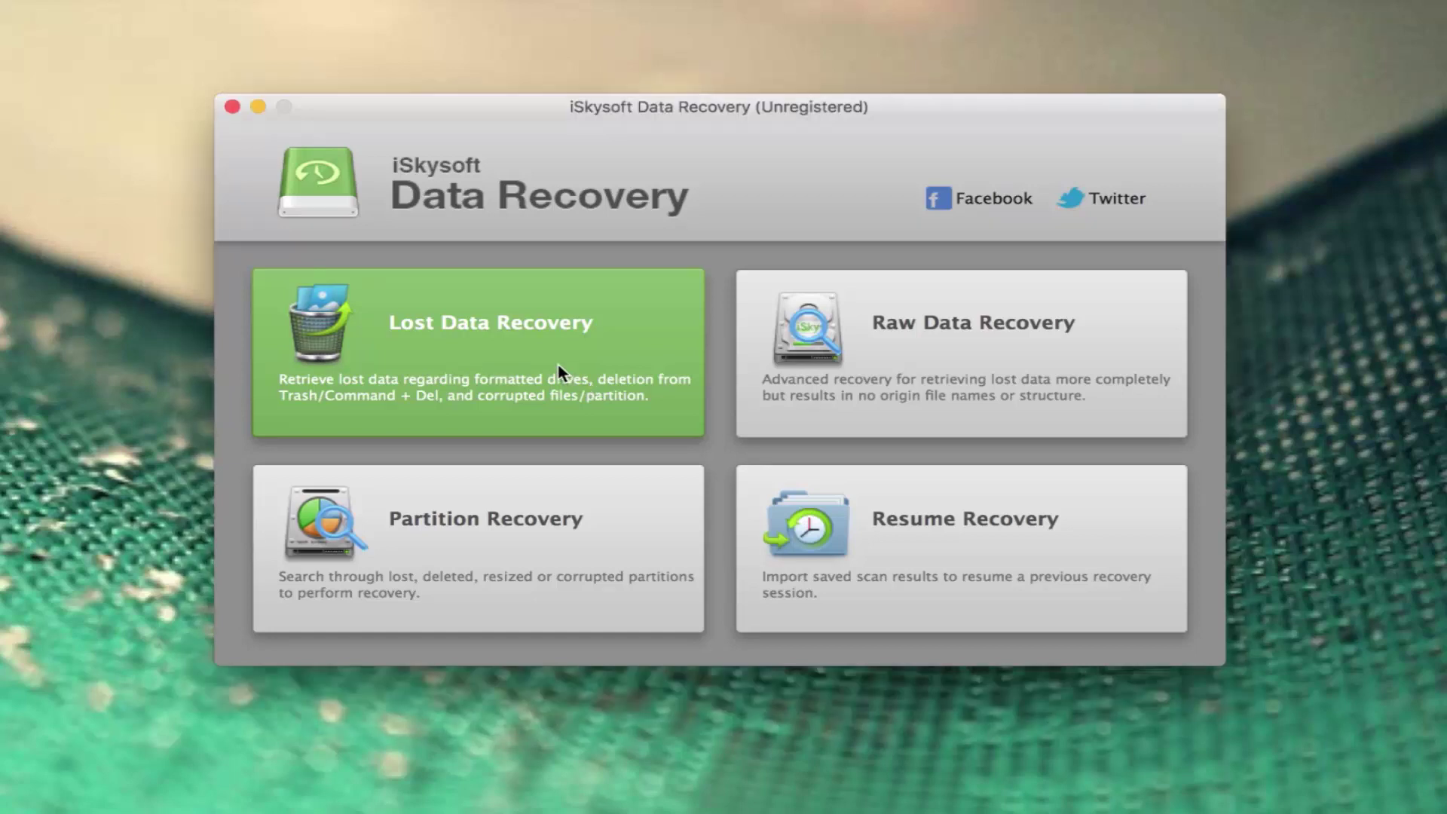
left_click(560, 371)
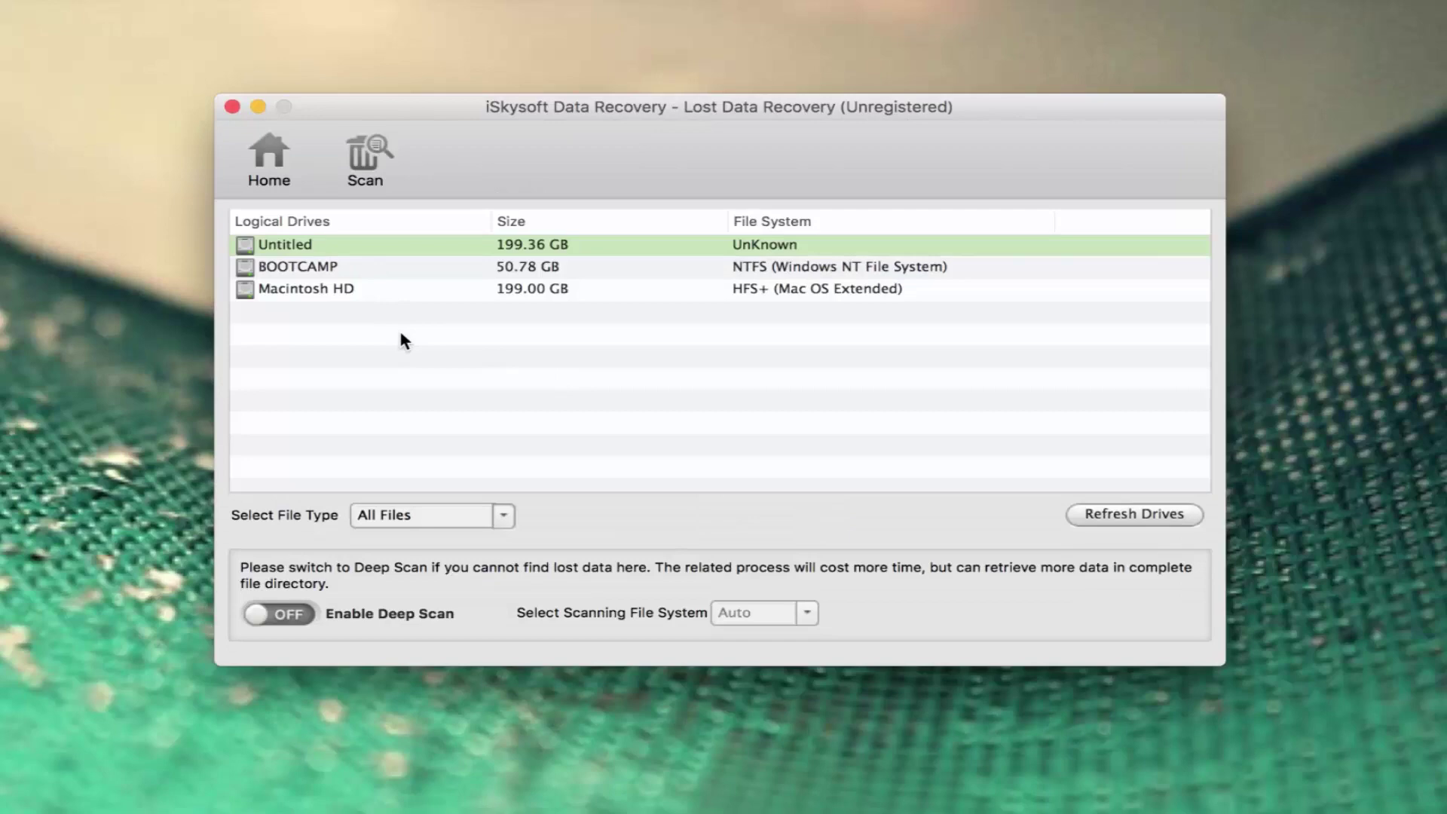
left_click(318, 292)
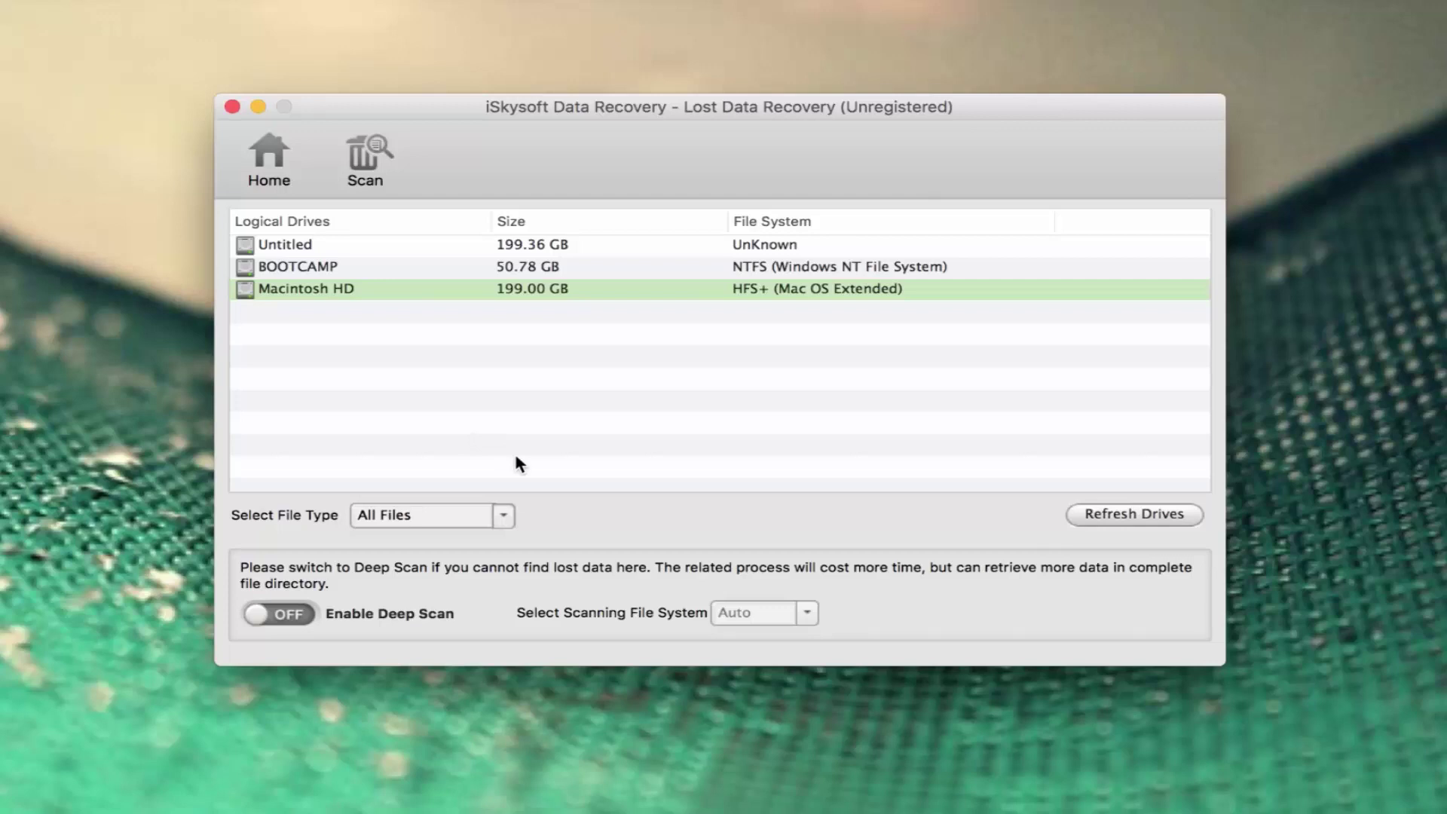
Step: Restrict the lost data scan to the Image file type
left_click(503, 516)
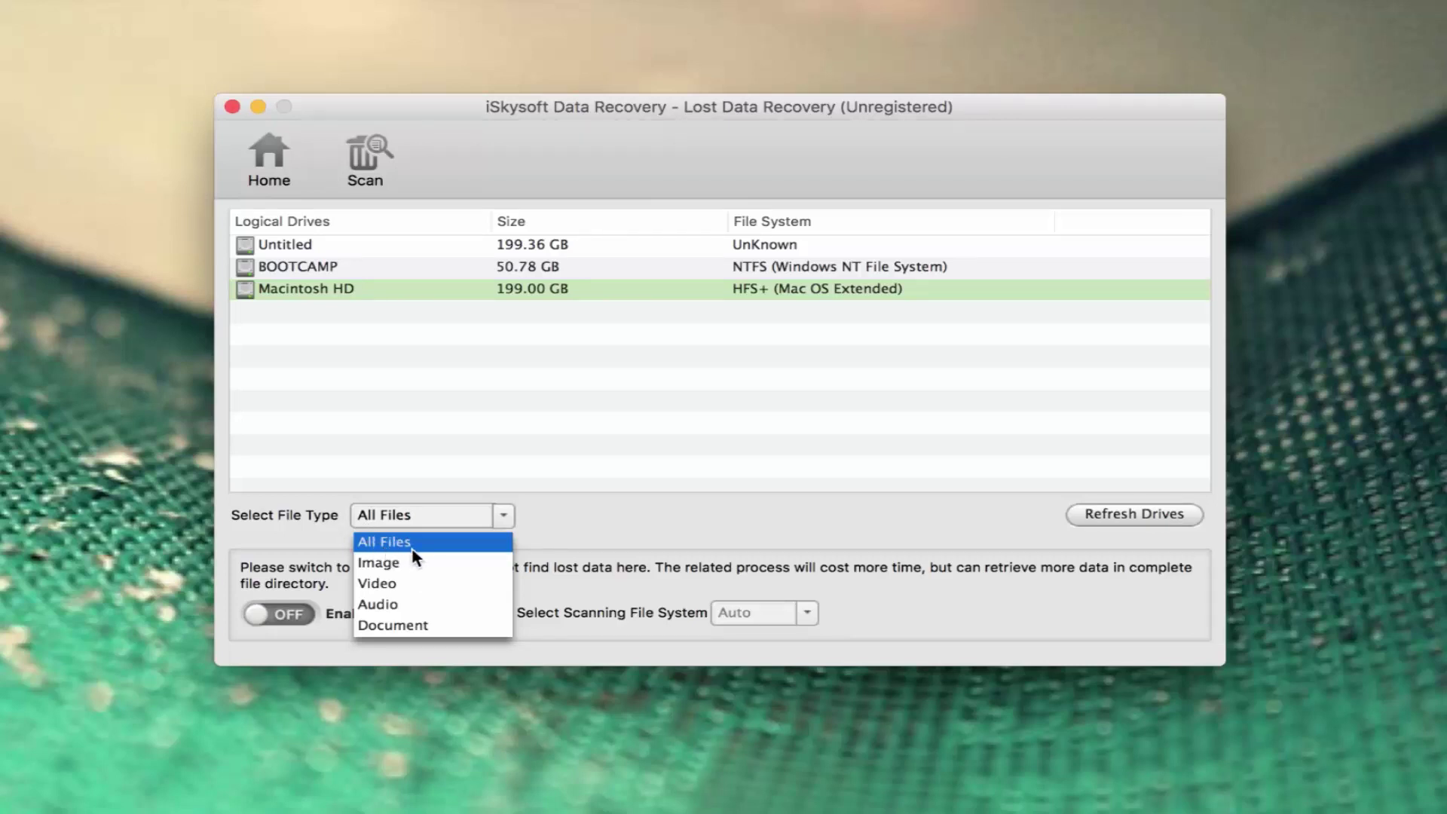
left_click(384, 567)
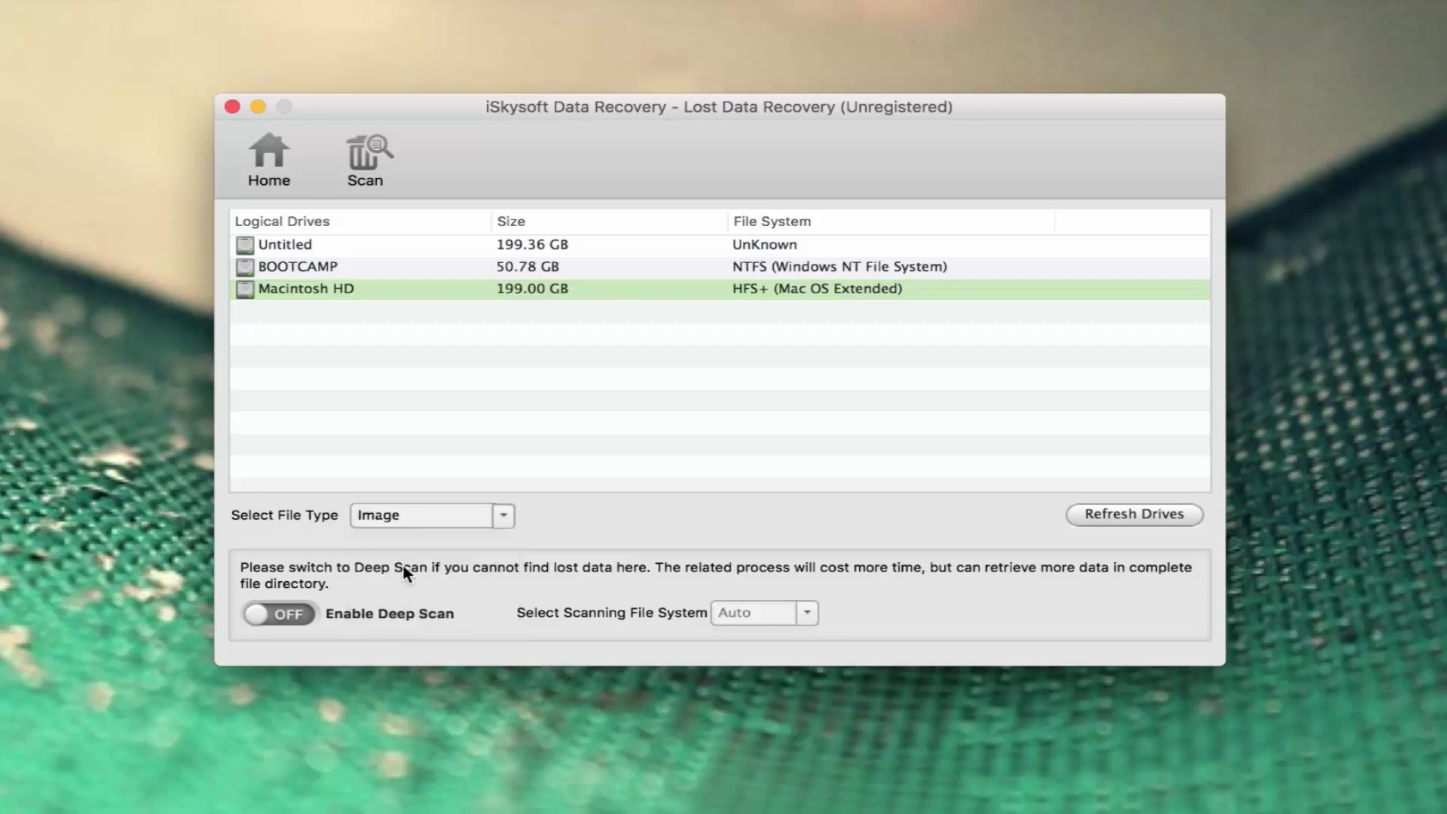
left_click(498, 515)
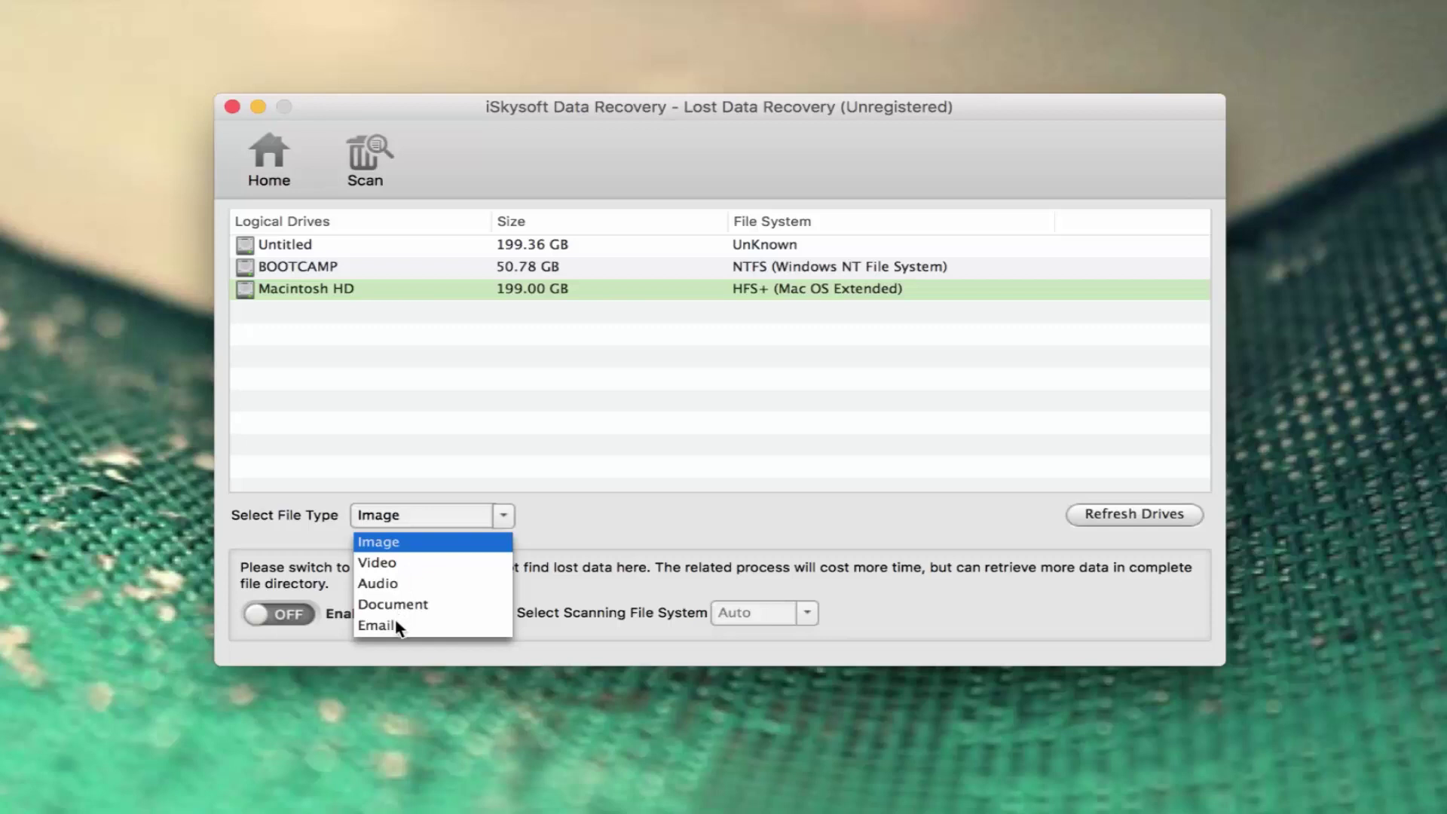
left_click(388, 545)
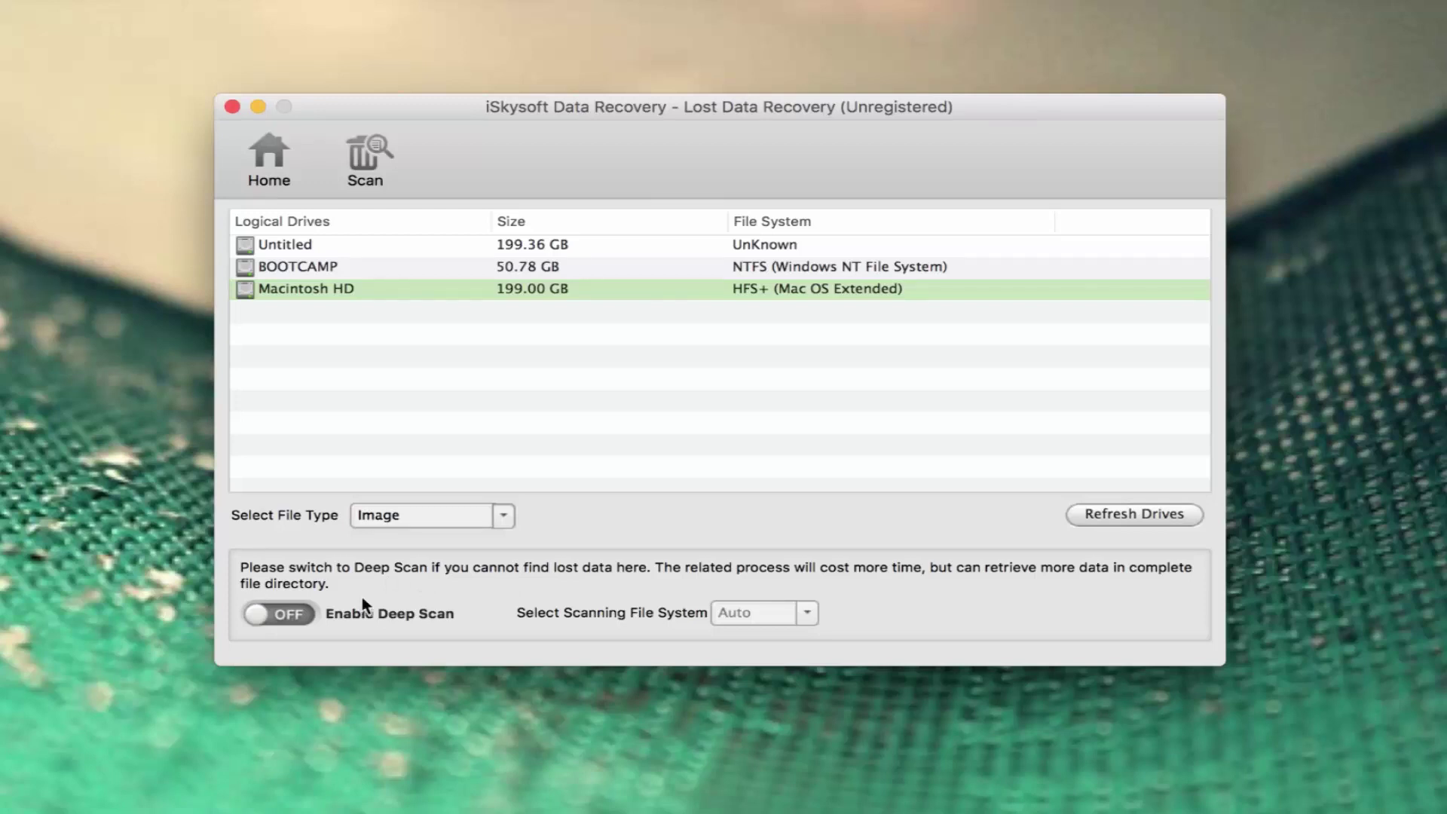
left_click(281, 620)
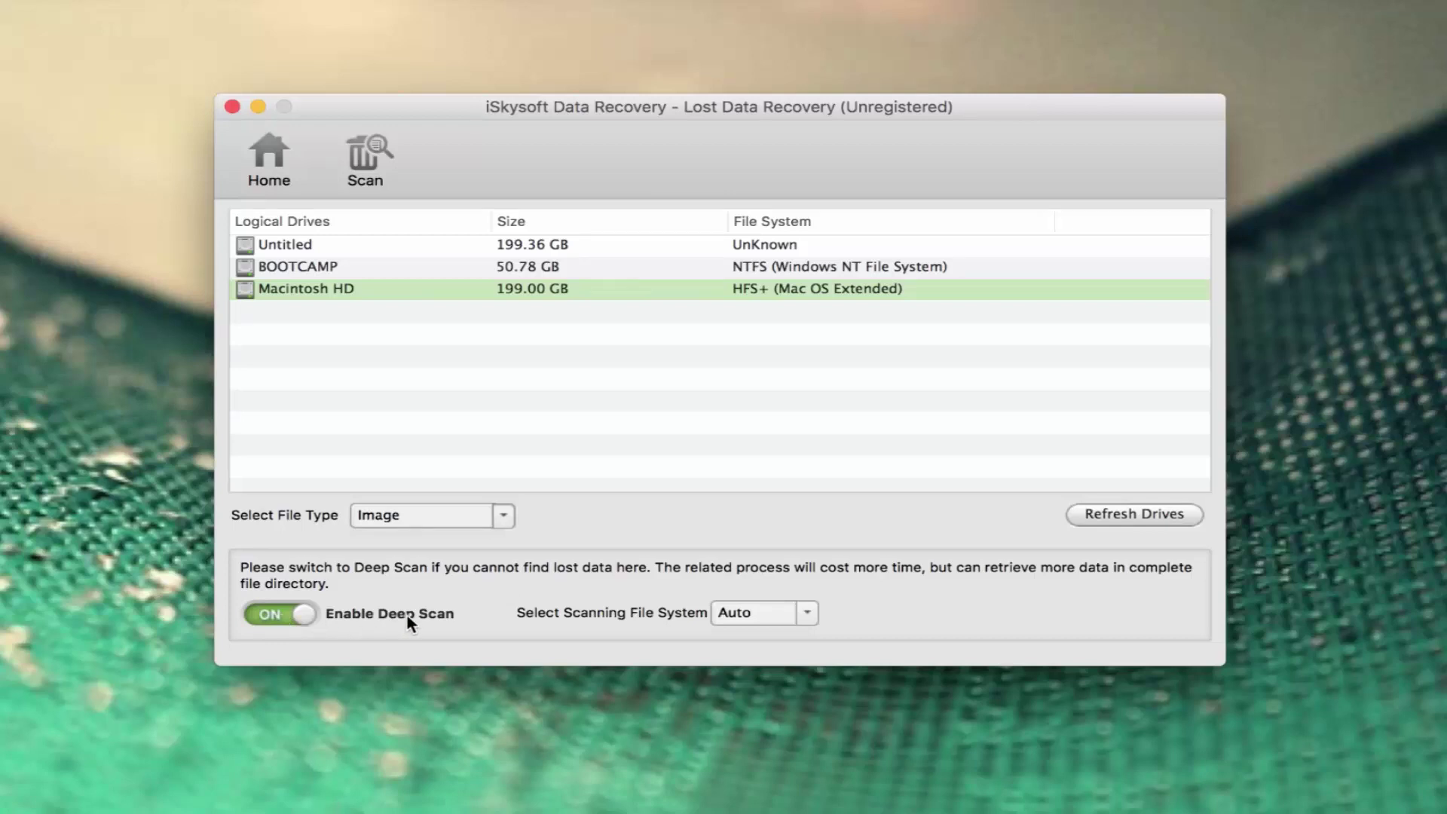
left_click(809, 613)
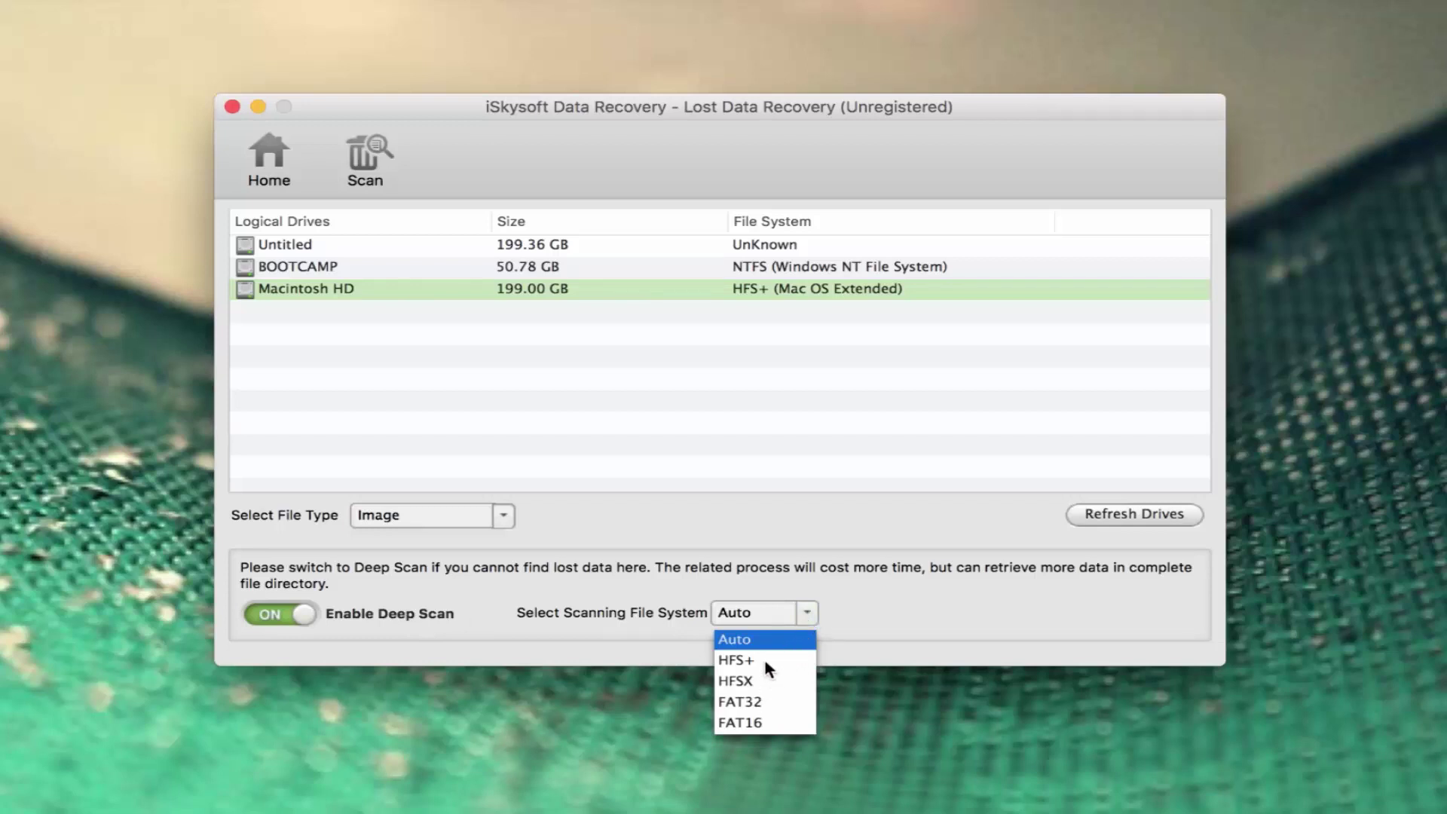
left_click(839, 652)
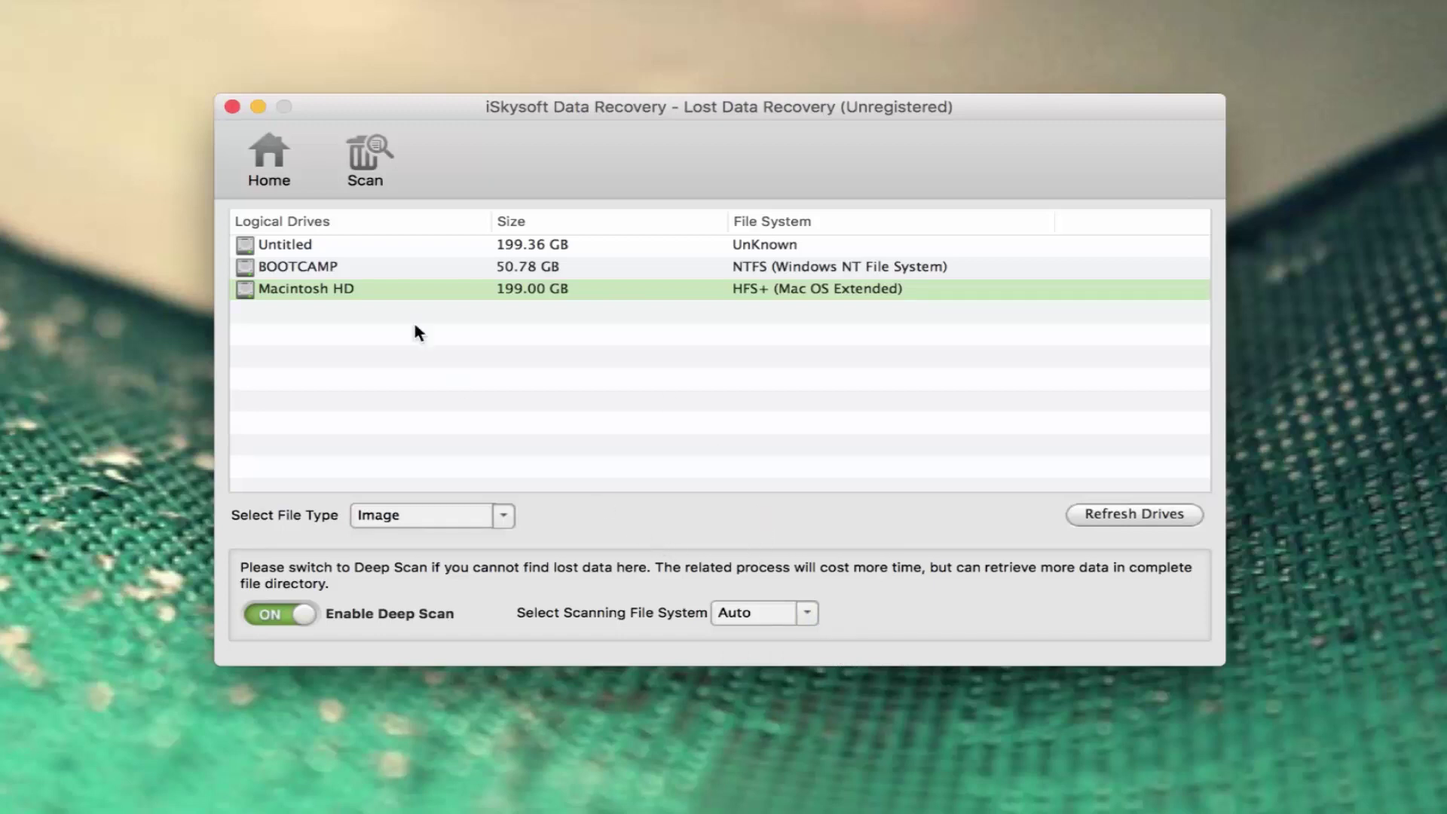
left_click(309, 612)
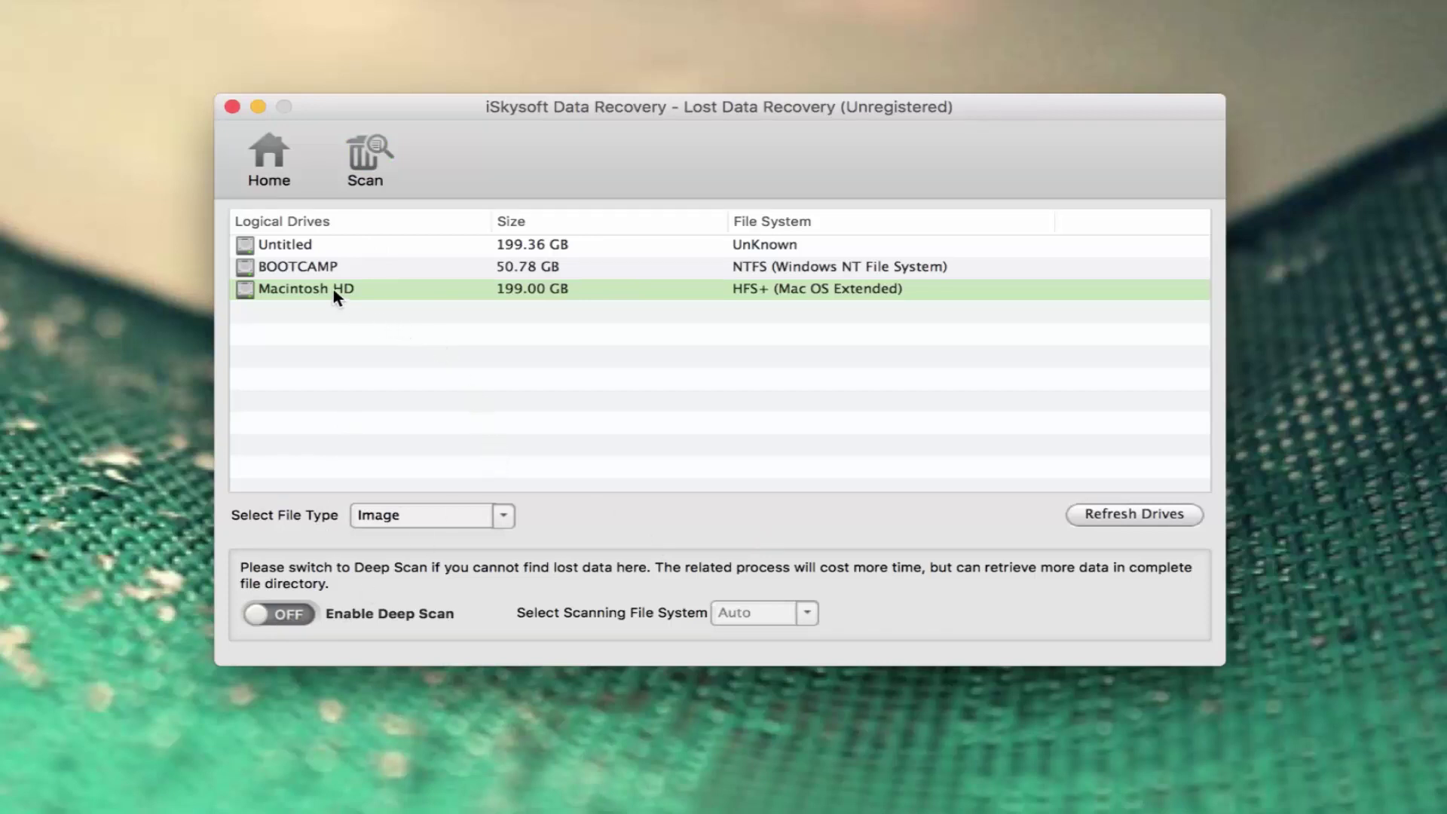
Step: Scan Macintosh HD and check the Trash and Lost Location folders in the results, ending on the Trash files
left_click(362, 156)
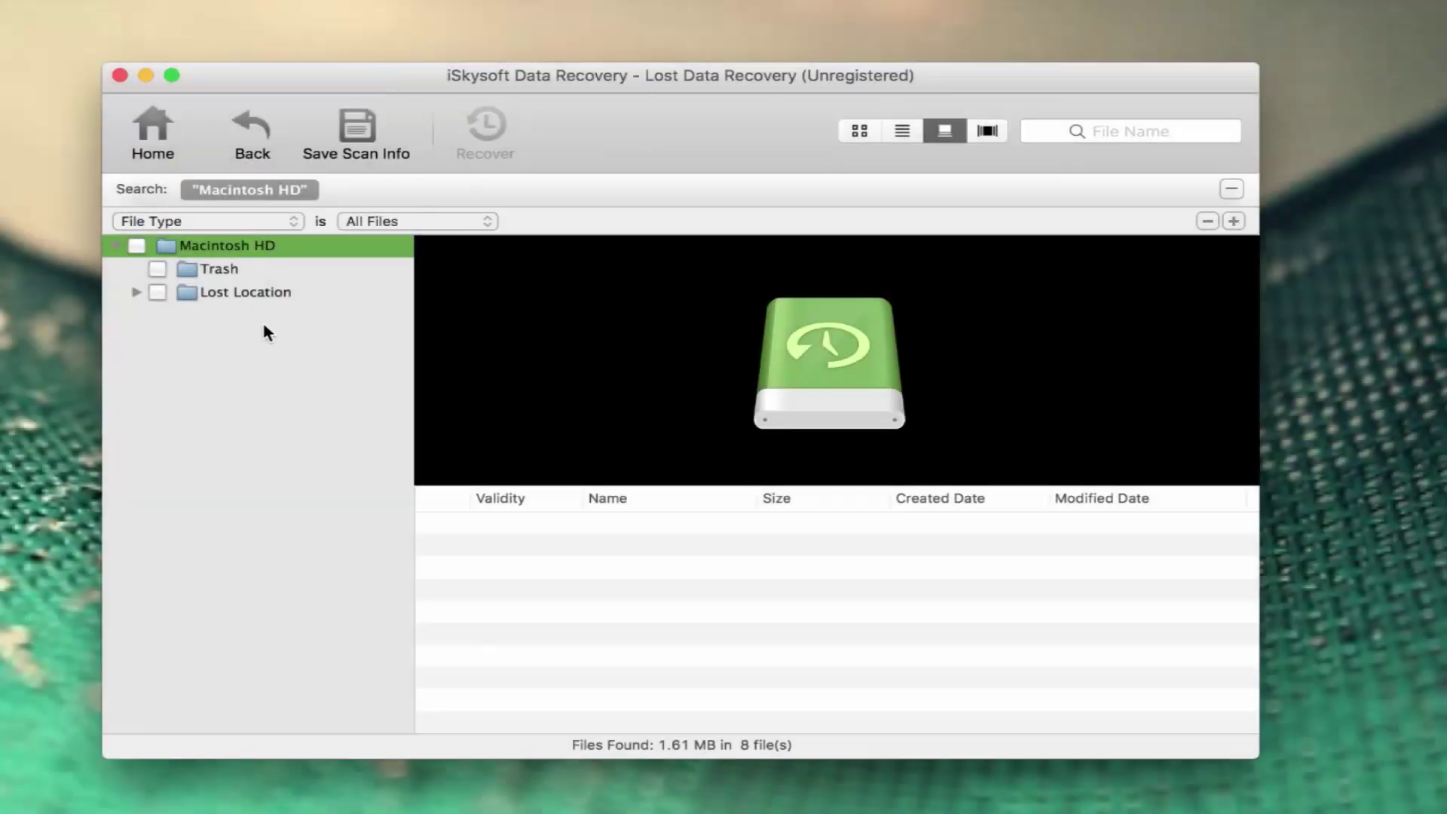
left_click(212, 280)
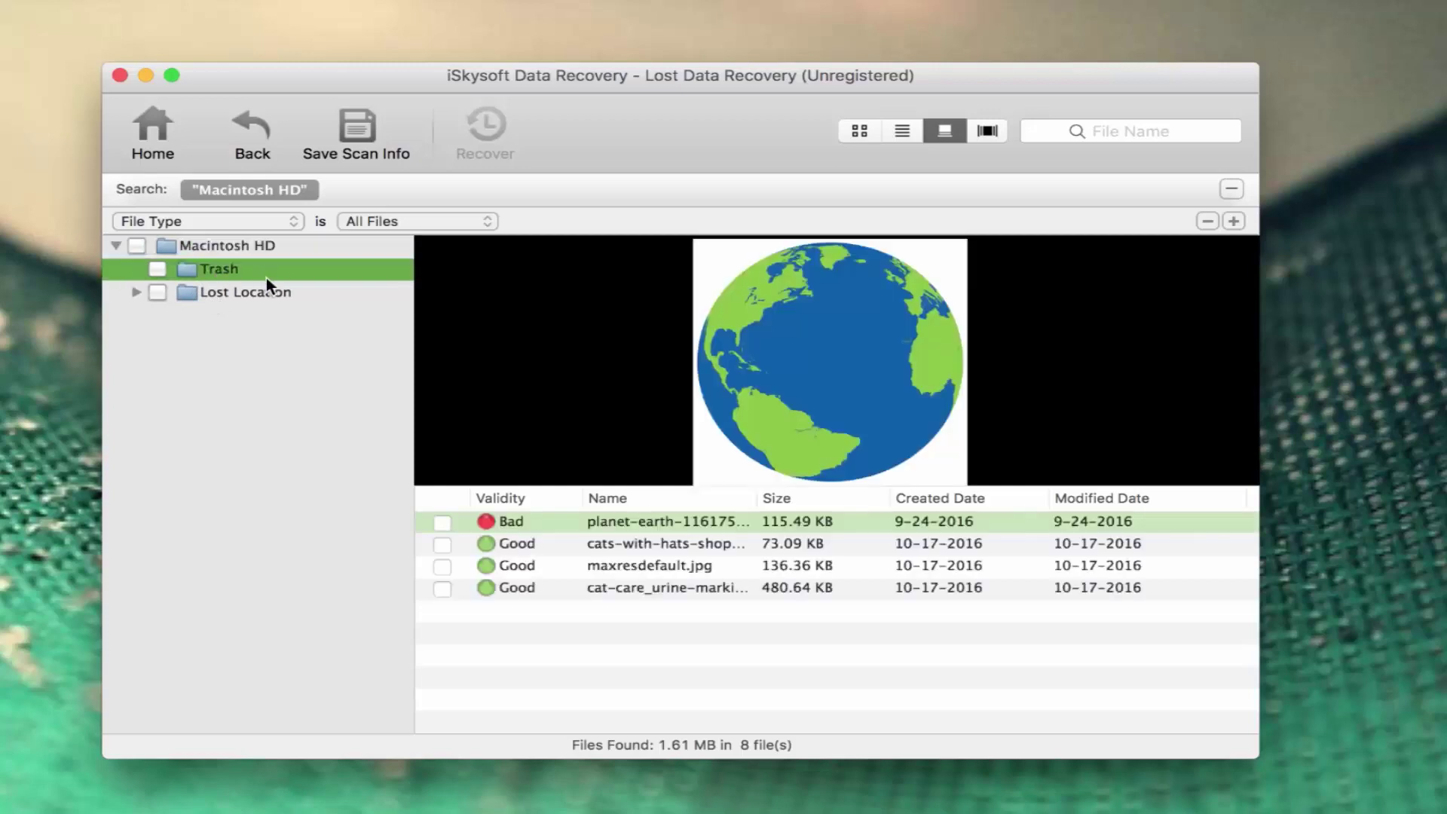
left_click(219, 295)
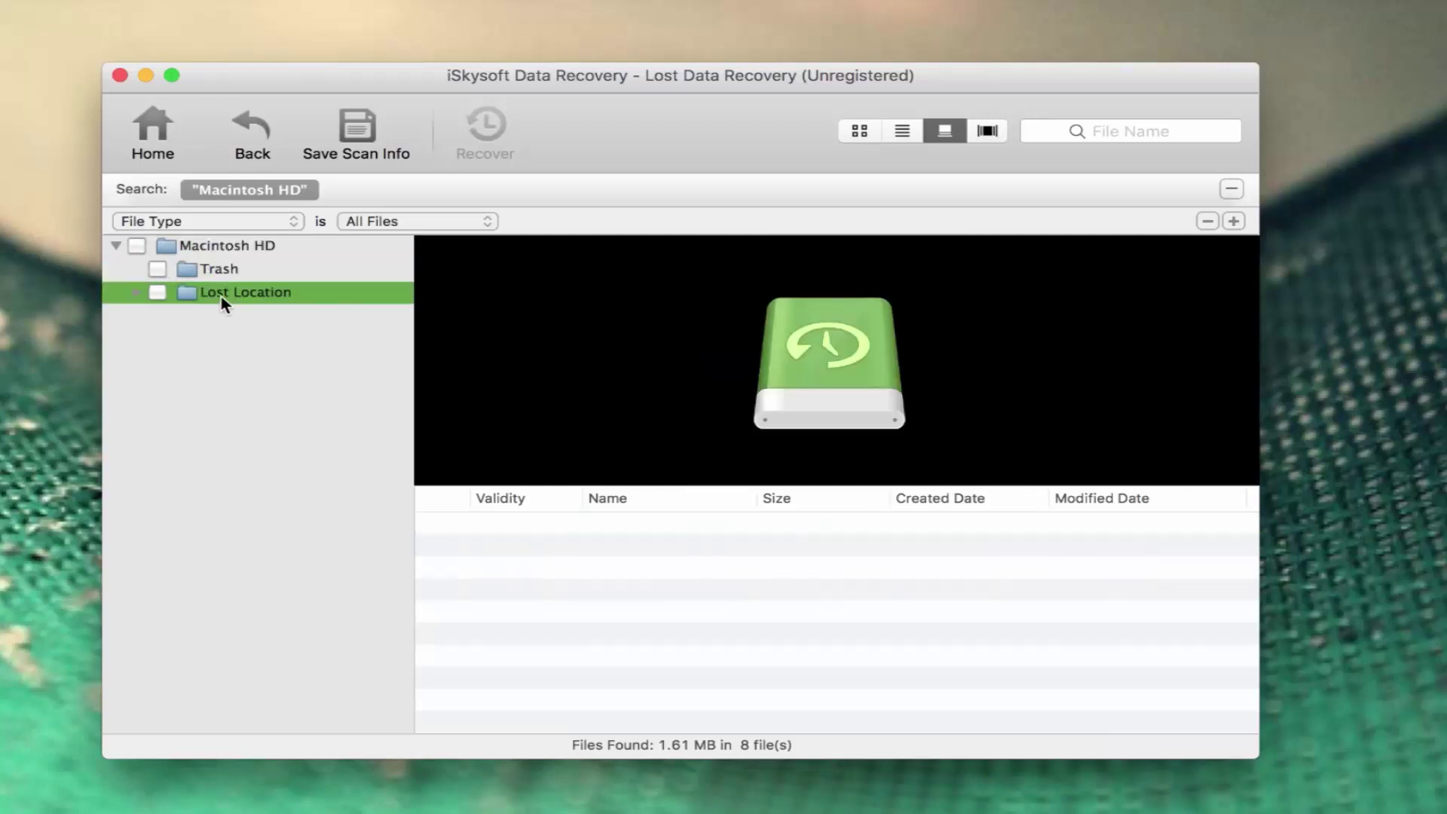
left_click(221, 272)
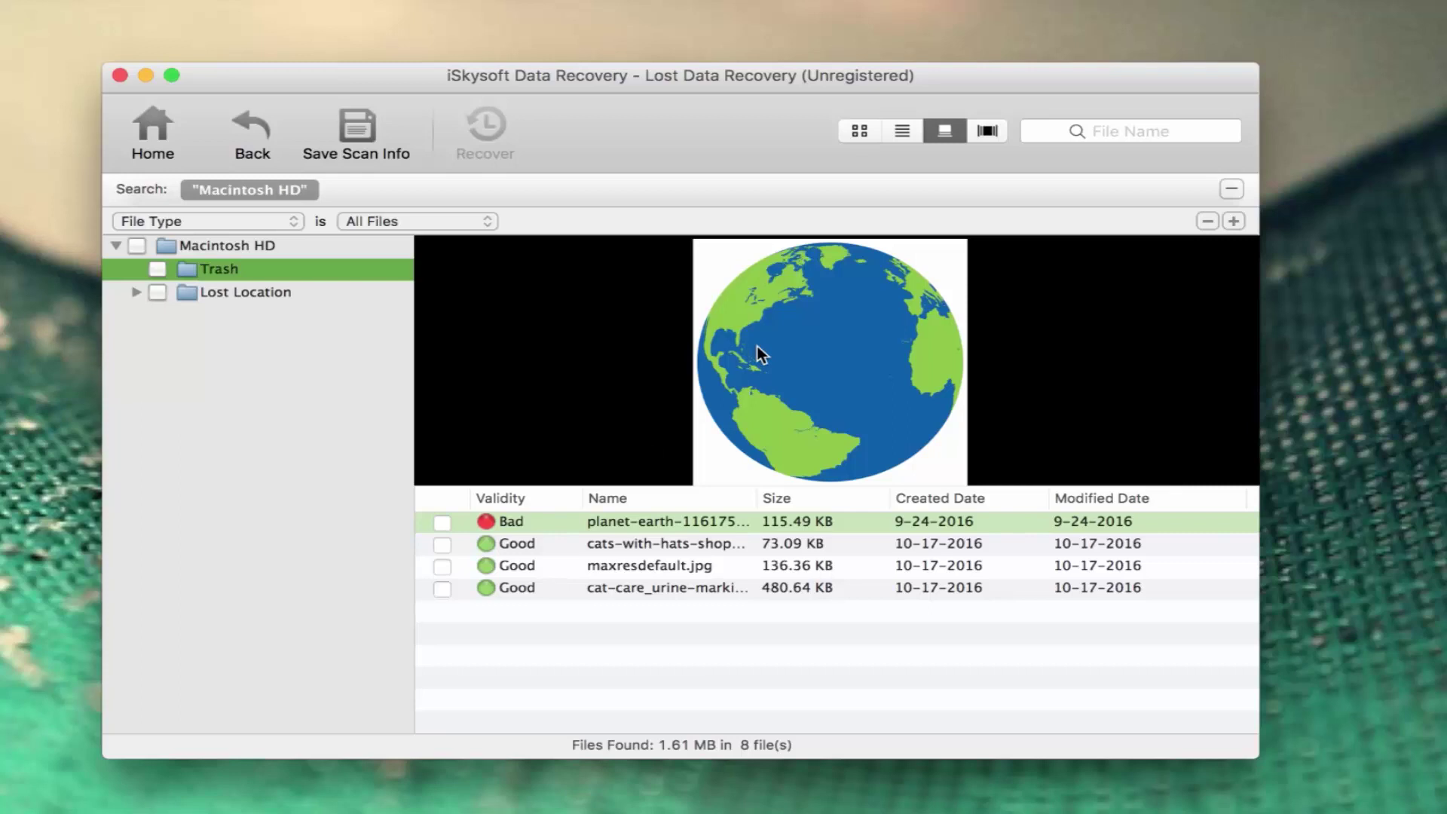
Step: Preview the Trash images and mark the three with Good validity for recovery, including maxresdefault.jpg
left_click(520, 546)
left_click(526, 570)
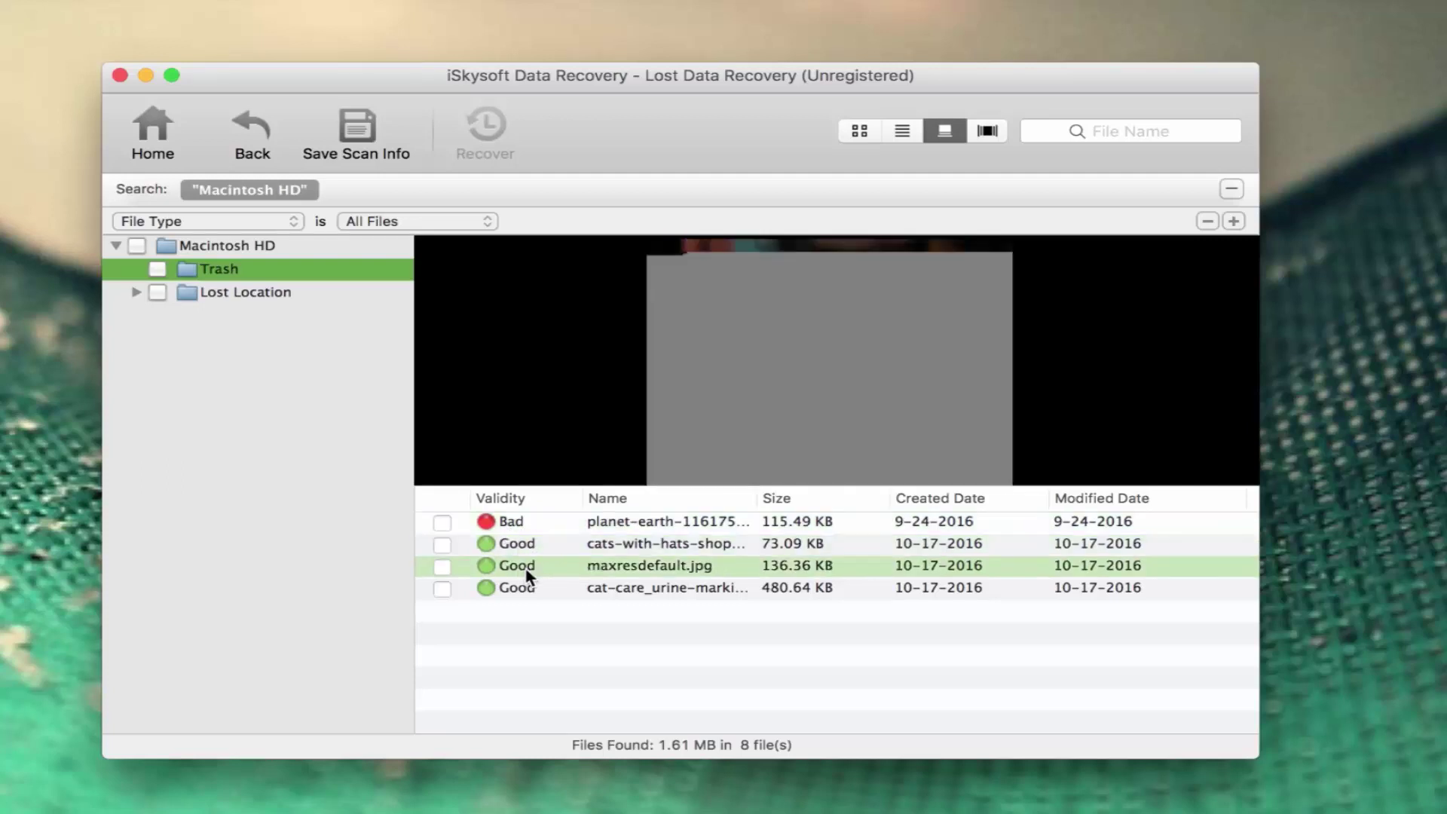
left_click(536, 590)
left_click(523, 548)
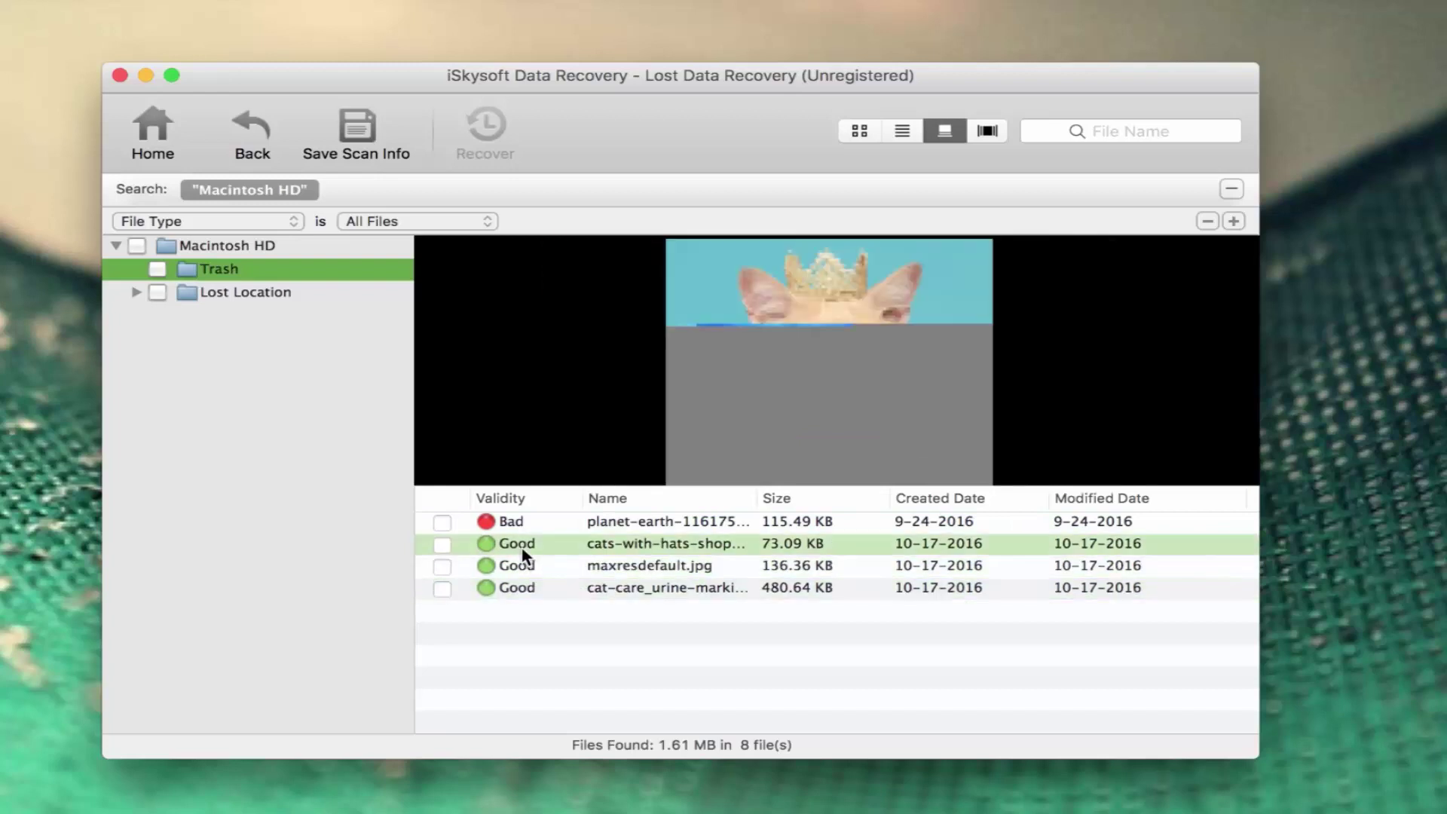
left_click(443, 543)
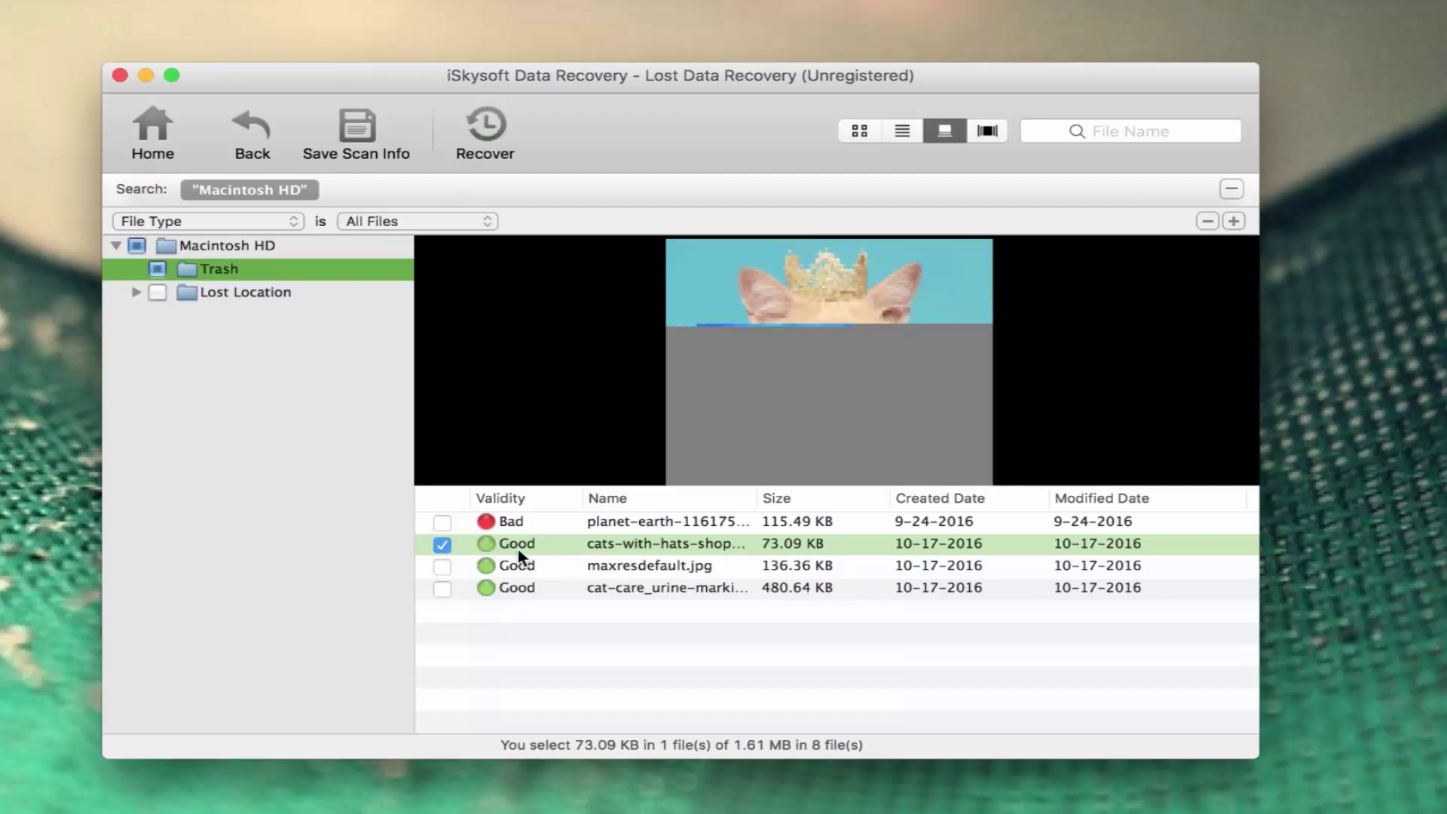
left_click(442, 566)
left_click(442, 588)
left_click(441, 589)
left_click(441, 566)
left_click(442, 588)
left_click(442, 566)
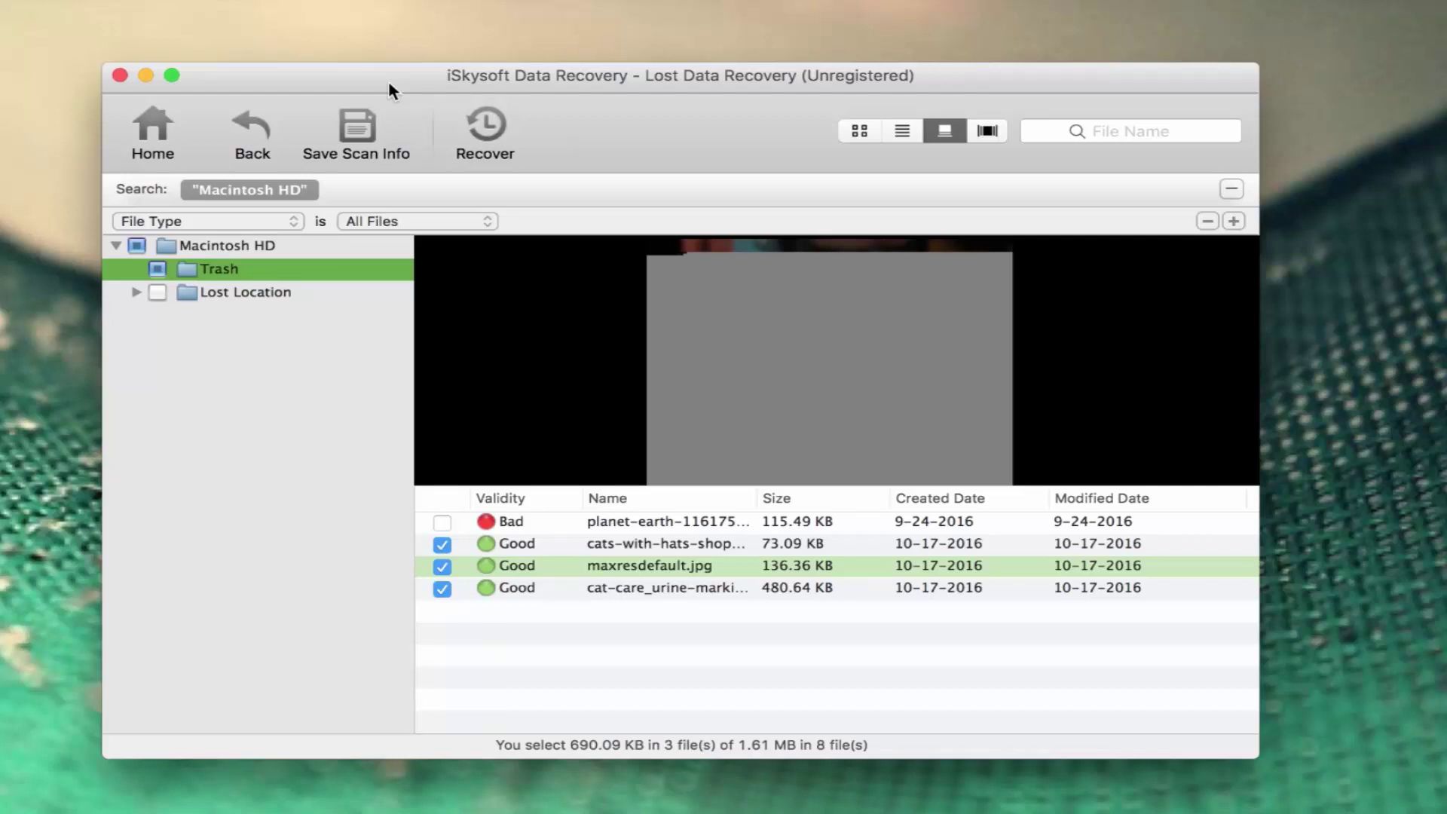
Step: Return to the home screen without saving the scanned results
left_click(162, 129)
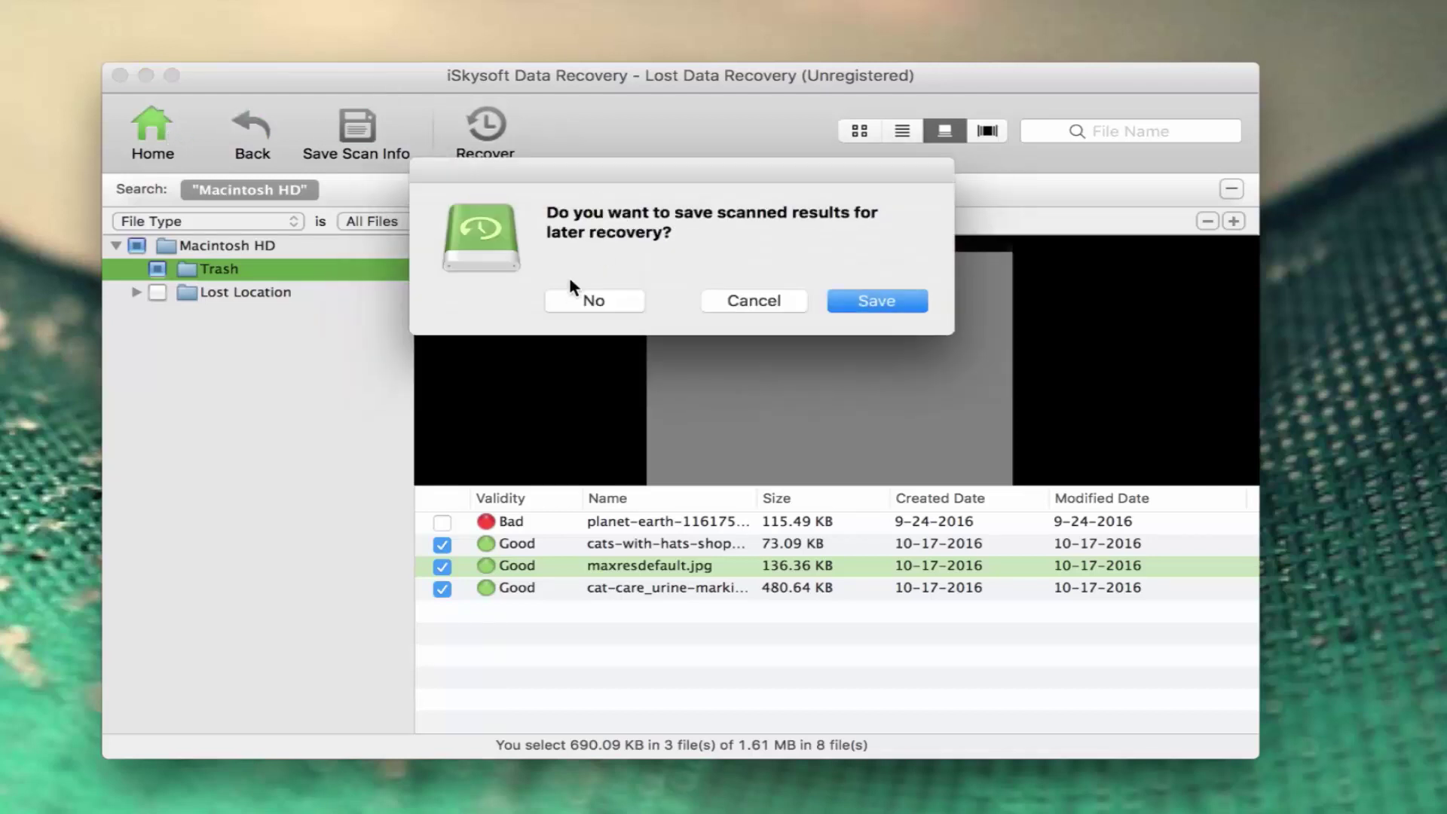
left_click(586, 300)
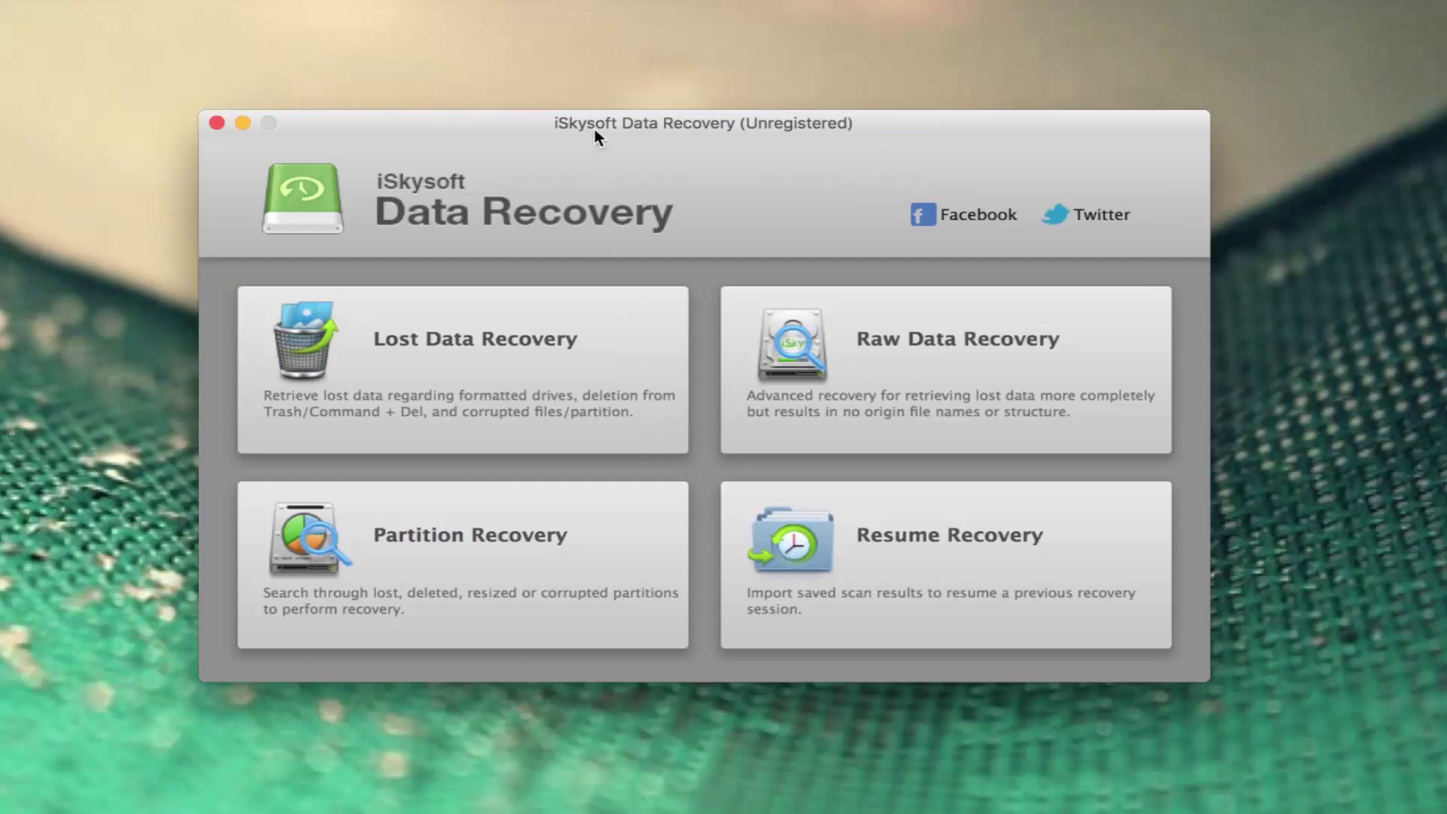